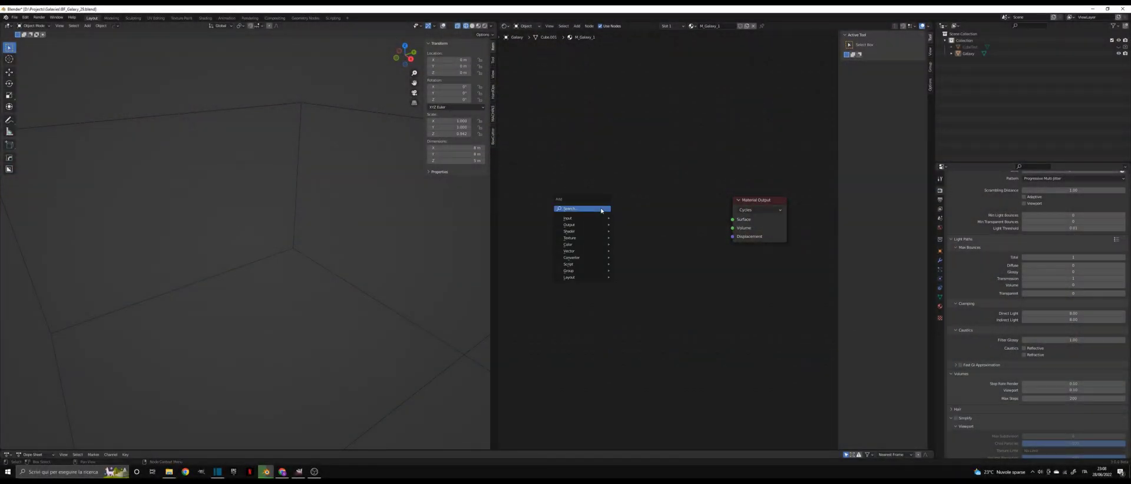
Add the Galaxy - Pinwheel node group and connect its Volume output to the Material Output's Volume input
mouse_move(578, 273)
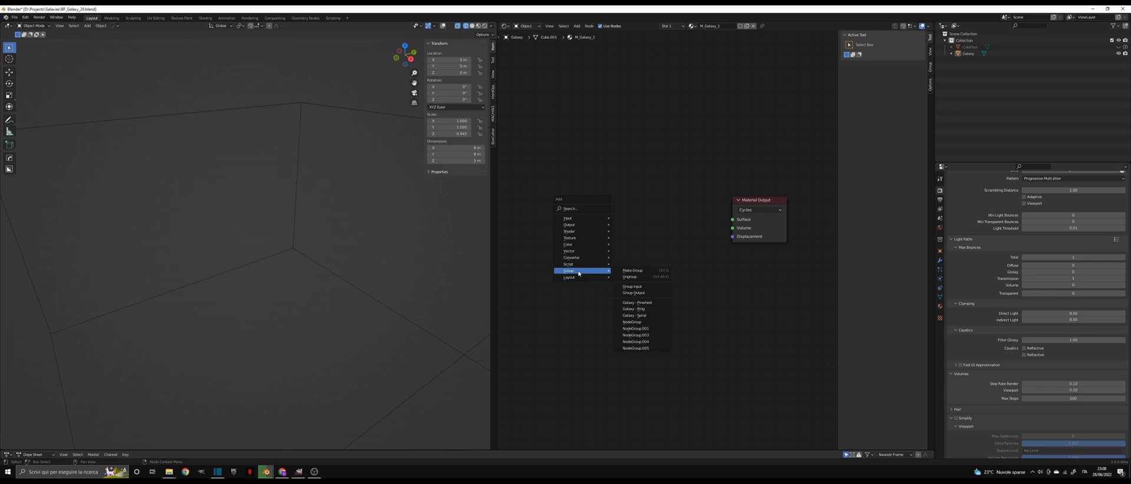
left_click(637, 303)
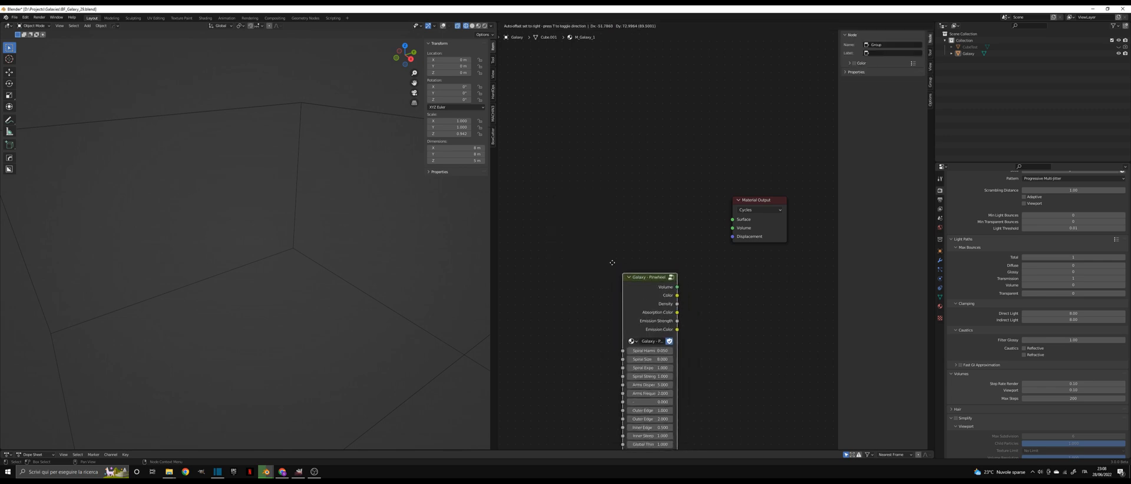
left_click(533, 182)
left_click_drag(601, 198, 732, 227)
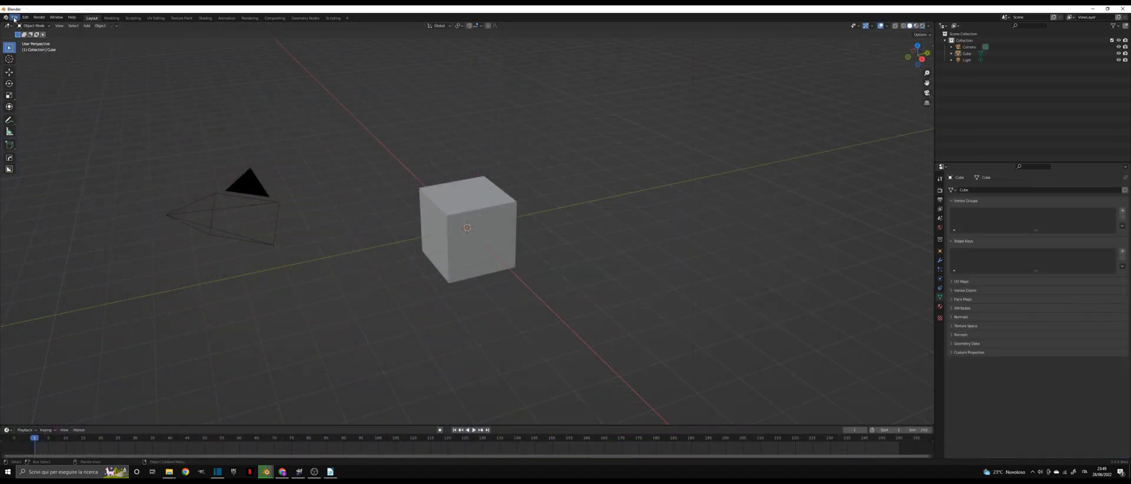
Append all node groups, from Galaxy - Pinwheel through NodeGroup.005, from the NodeTree folder of BF_Galaxy_Creator.blend in Final_Files
left_click(14, 18)
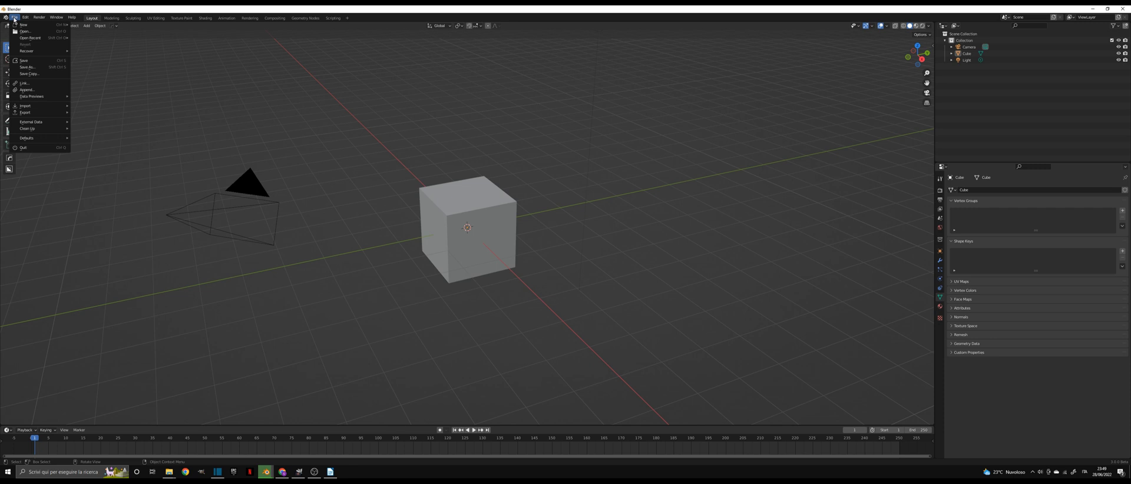
left_click(26, 89)
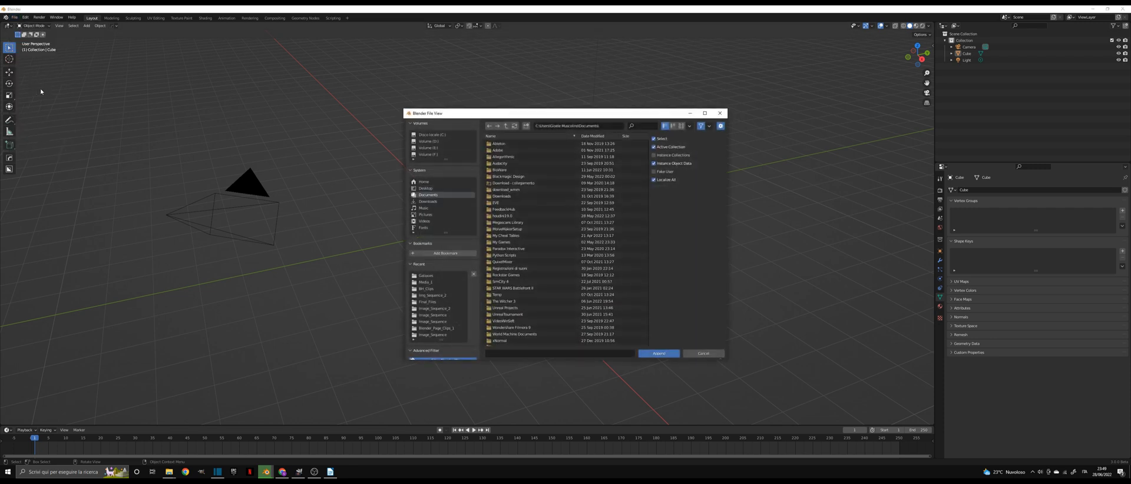
left_click(426, 277)
left_click(510, 157)
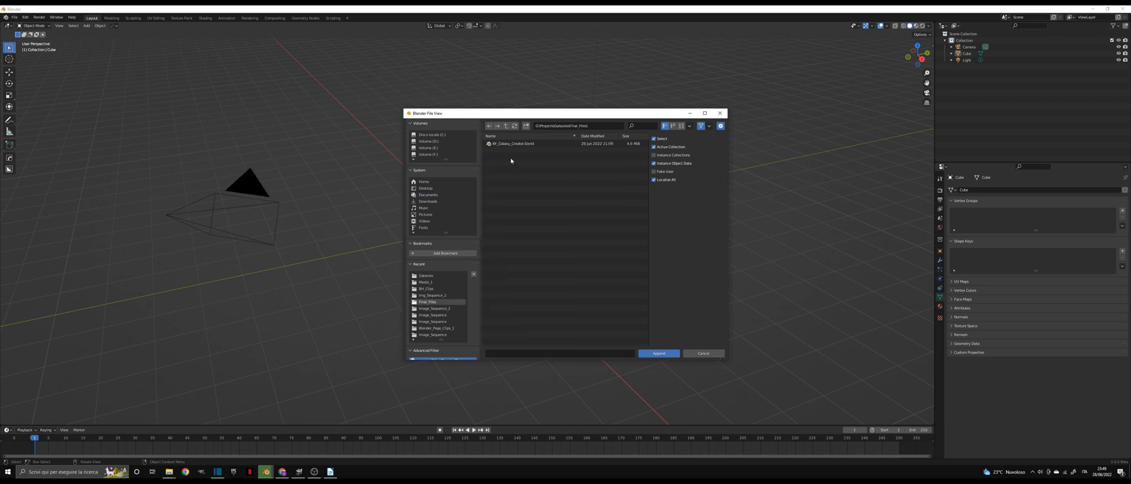
double_click(512, 144)
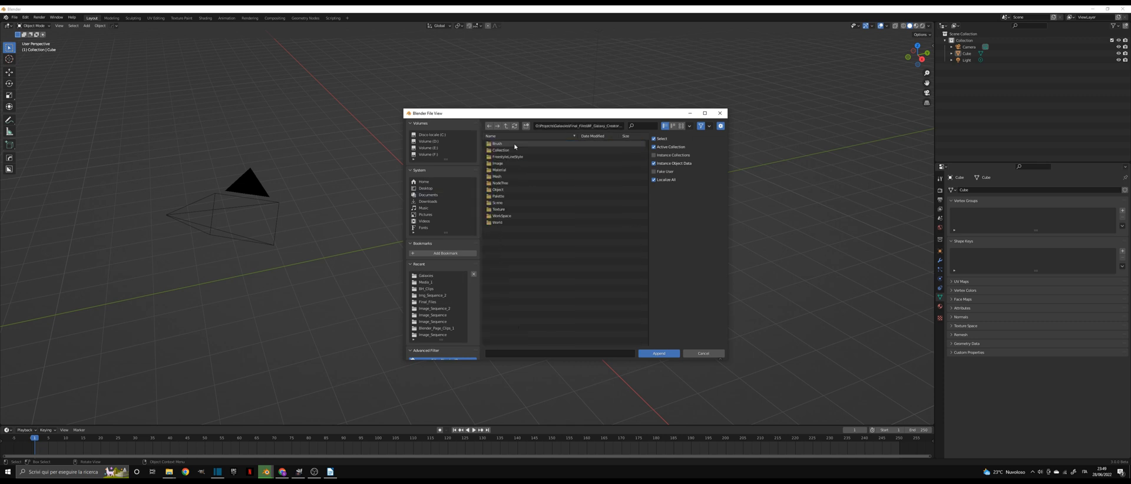
left_click(510, 183)
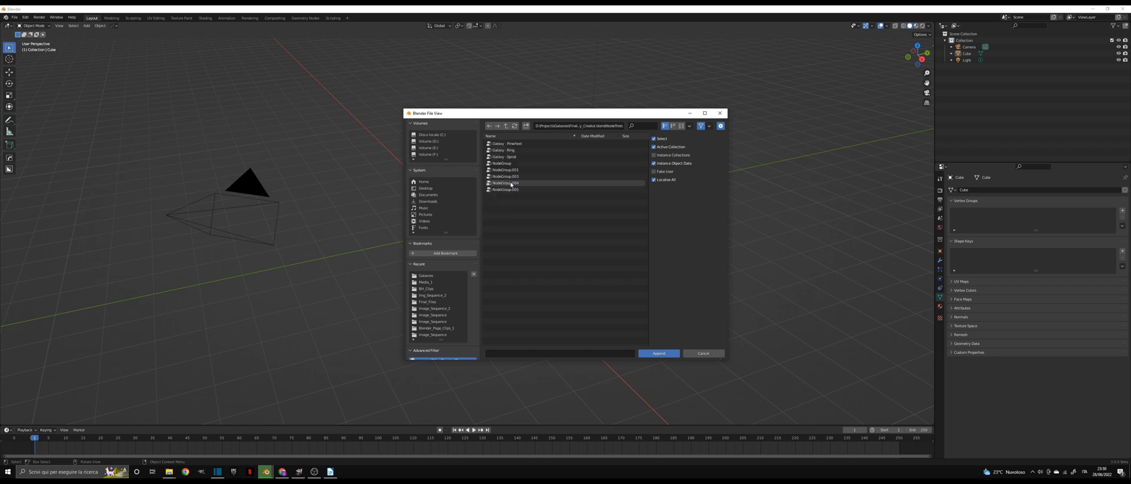
left_click(506, 143)
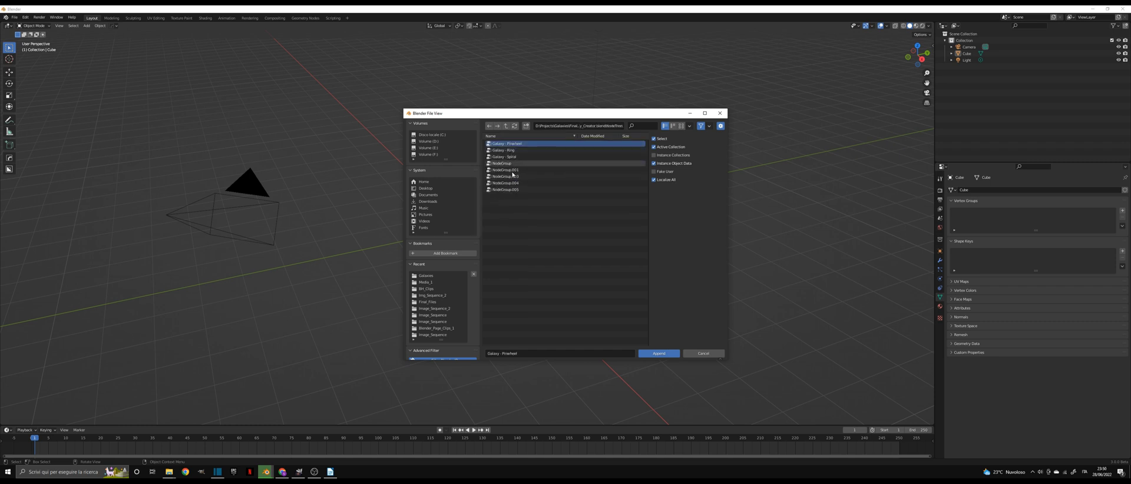
left_click(511, 189, "shift")
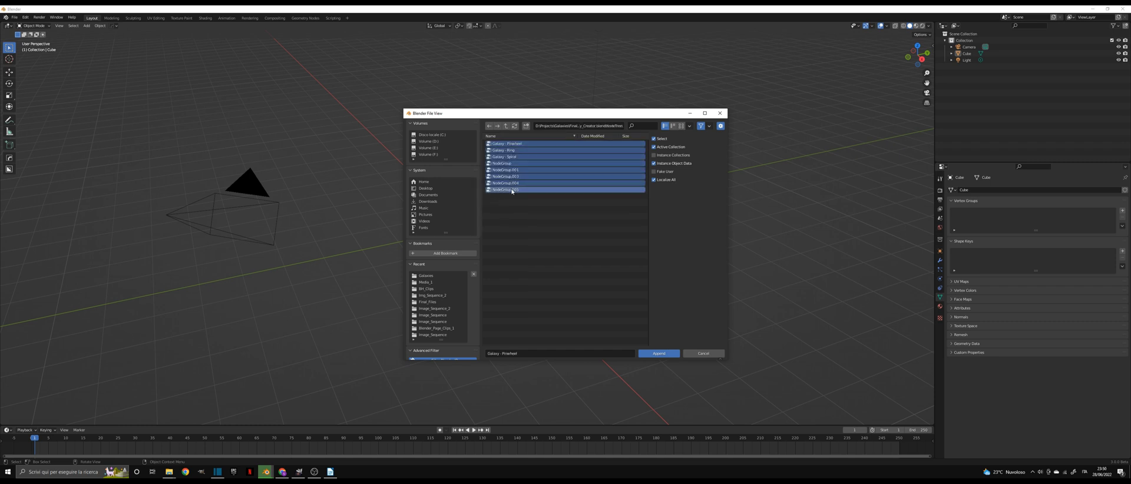
left_click(658, 353)
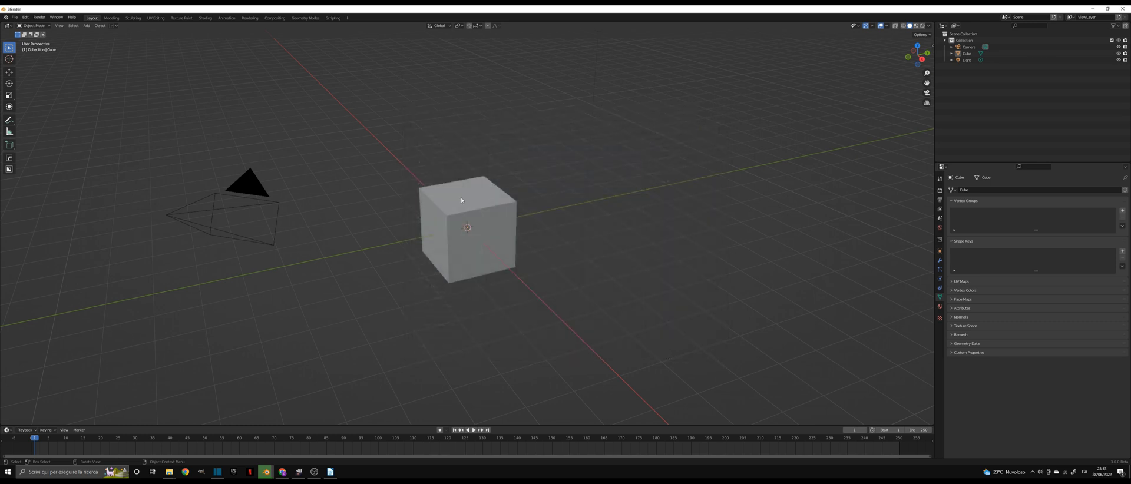
Delete the default camera and light from the scene, keeping only the cube
left_click(254, 192)
key("Delete")
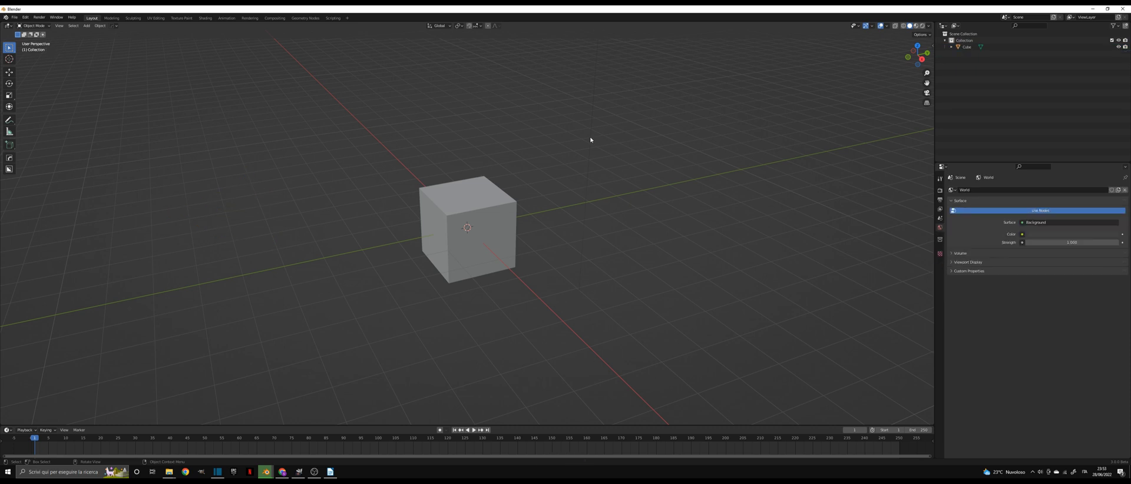
left_click(593, 141)
key("Delete")
Split the 3D viewport into two side-by-side areas and make the new one a Shader Editor
left_click_drag(931, 22, 486, 63)
left_click(529, 26)
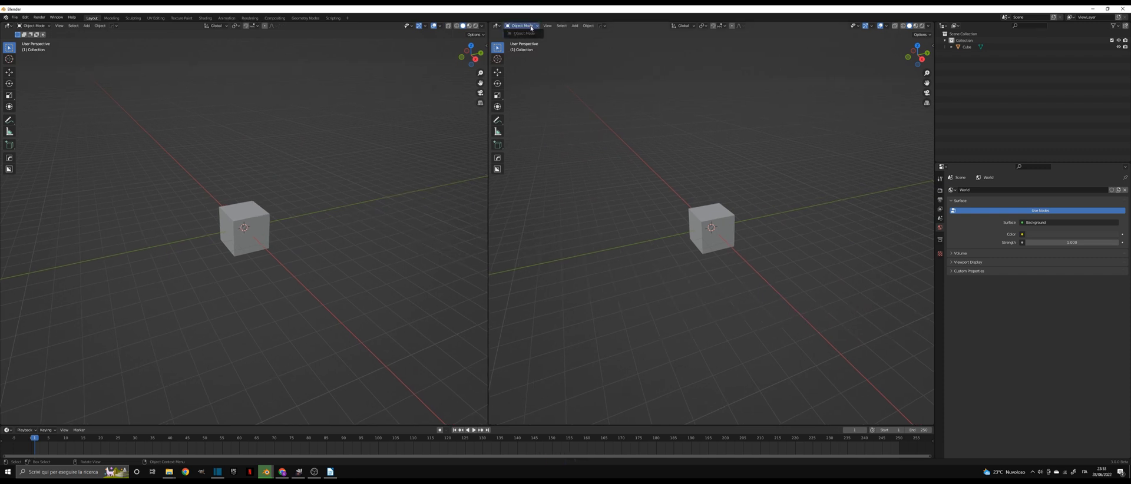
left_click(498, 26)
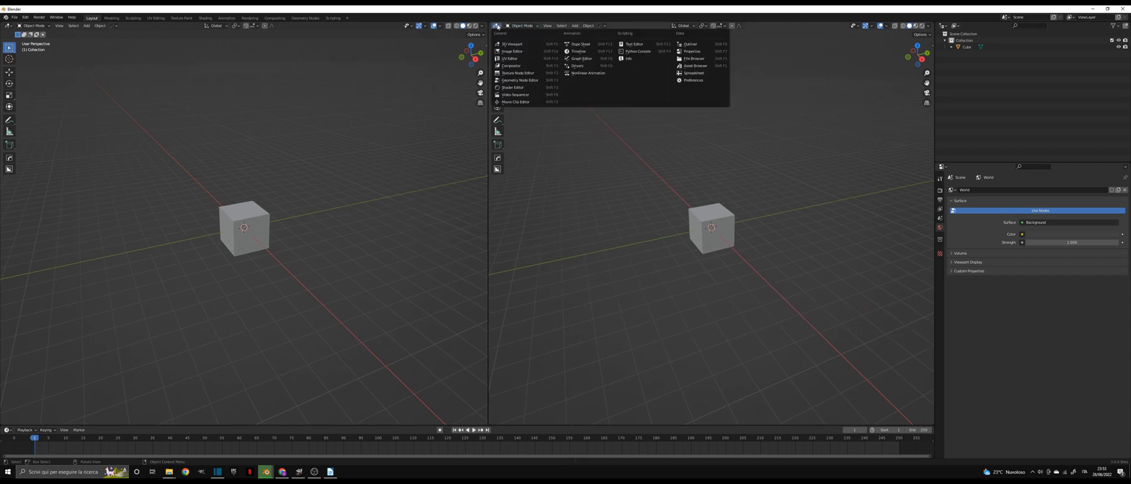
left_click(515, 88)
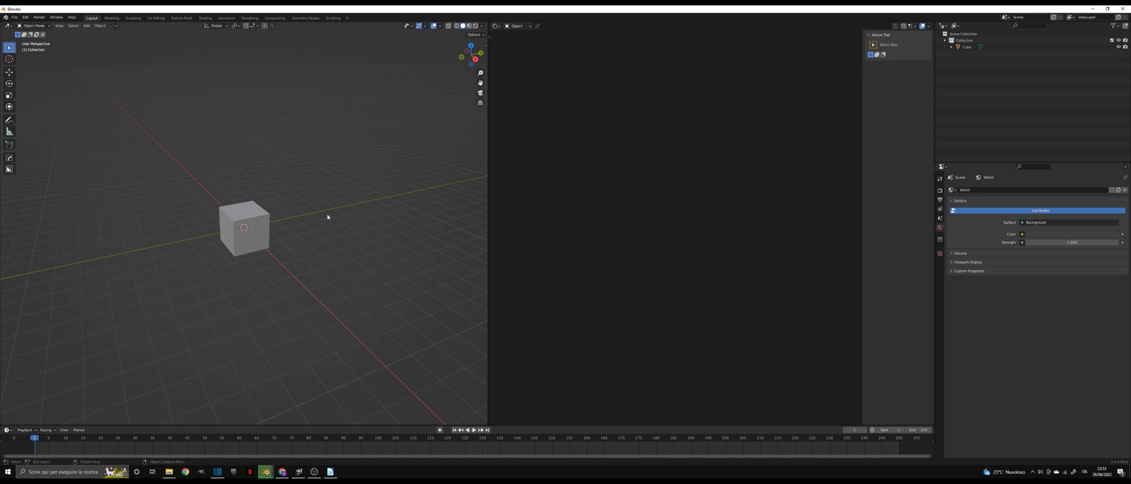
Select the cube and delete the shader node from its material, leaving only the Material Output
left_click(264, 229)
middle_click_drag(641, 207, 703, 180)
key("x")
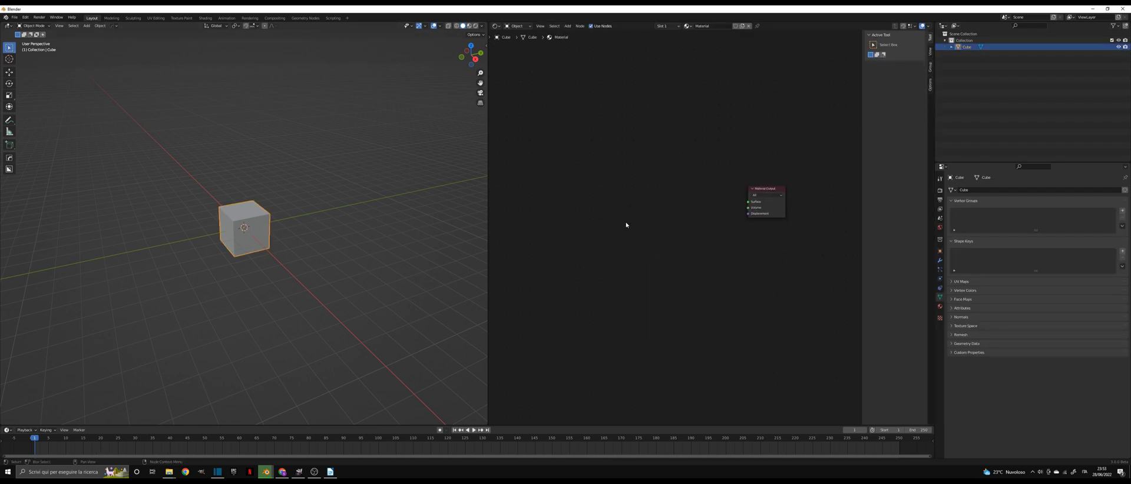
Add the Galaxy - Pinwheel group to the cube's material, widen the node and link its Volume output to the Material Output's Volume
key("shift+a")
mouse_move(603, 284)
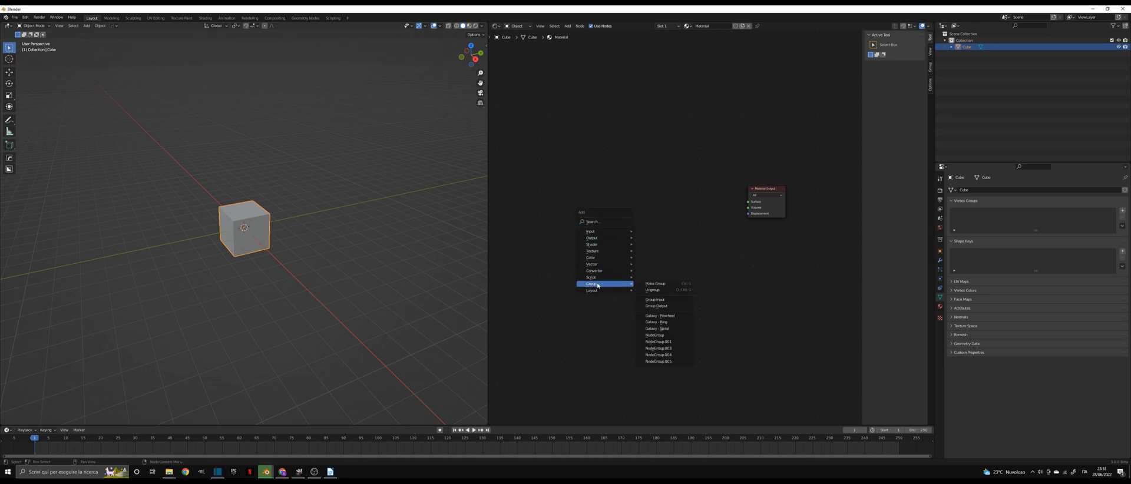
left_click(667, 317)
left_click(590, 147)
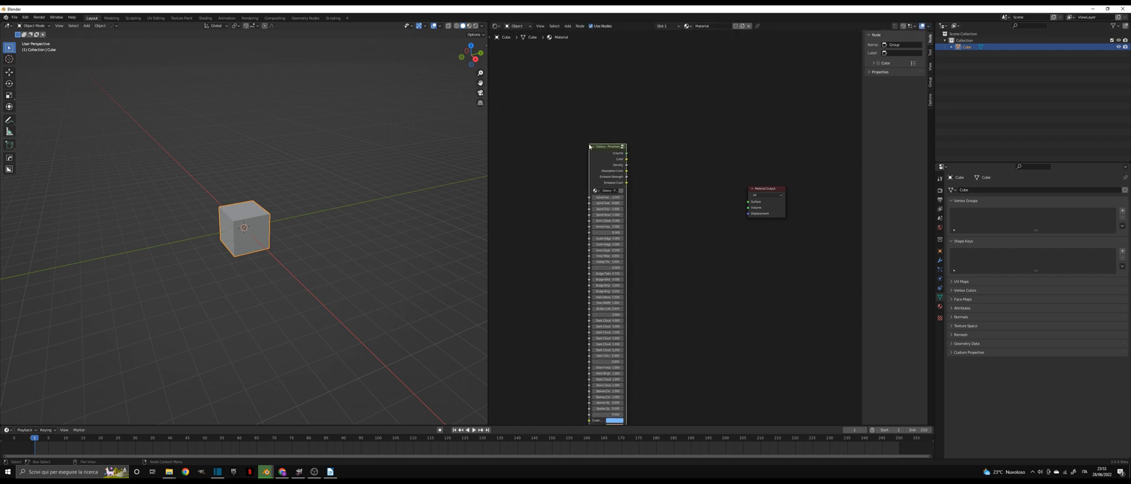
left_click_drag(626, 147, 768, 156)
left_click_drag(673, 155, 698, 154)
middle_click_drag(699, 154, 648, 97)
scroll(719, 207, "down", 1)
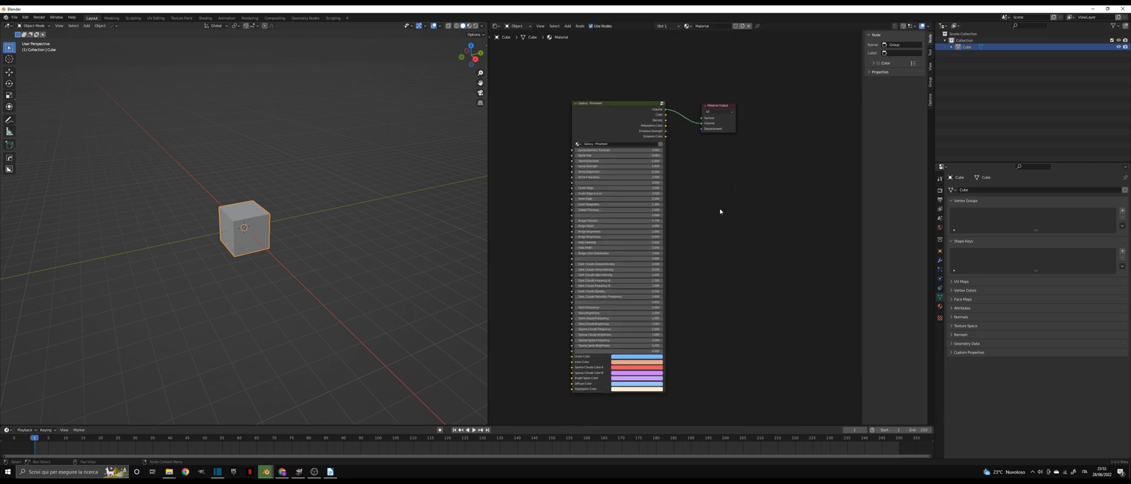
Enter Edit Mode on the cube and switch the viewport to wireframe shading
scroll(262, 236, "up", 1)
scroll(261, 236, "up", 2)
middle_click_drag(264, 234, 273, 234)
key("Tab")
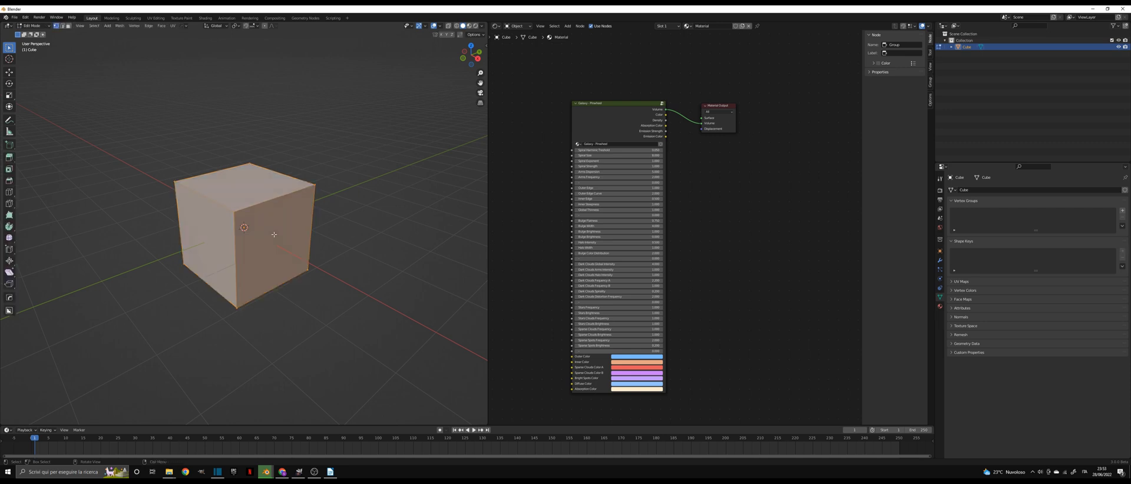
left_click(457, 26)
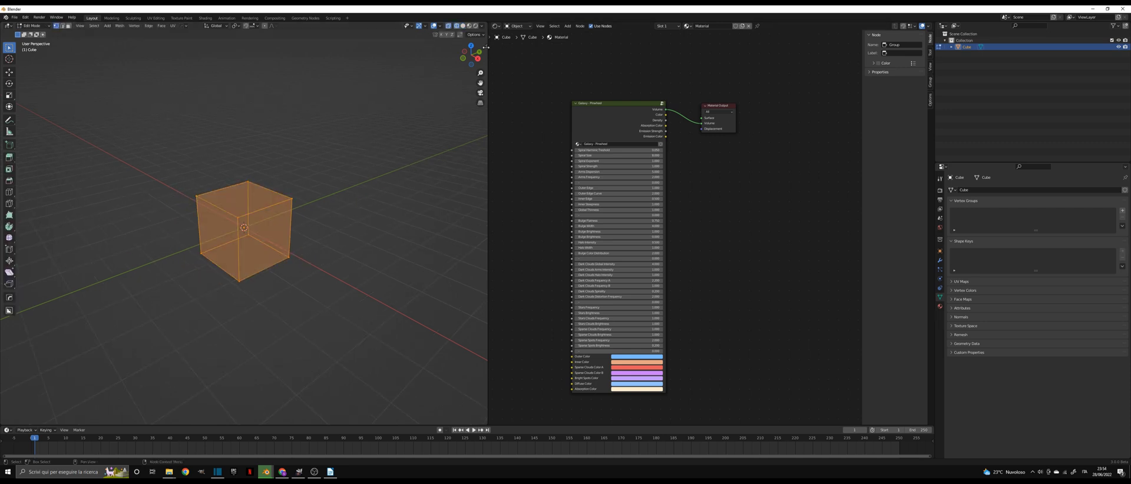
Show the transform values and scale the cube's mesh in X and Y only to 8 m by 8 m, returning to Object Mode
left_click_drag(484, 47, 412, 53)
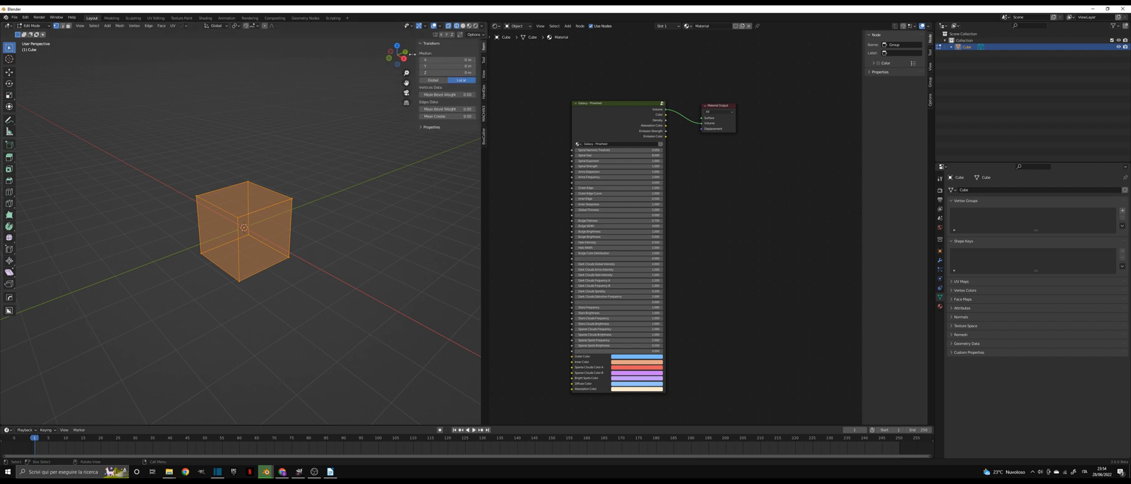
key("s")
key("shift+z")
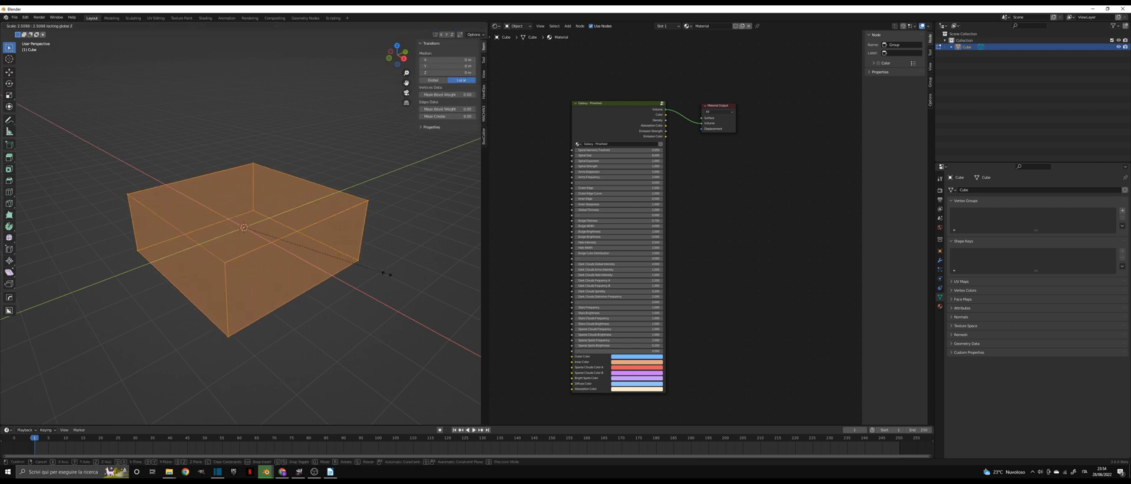
left_click(428, 287)
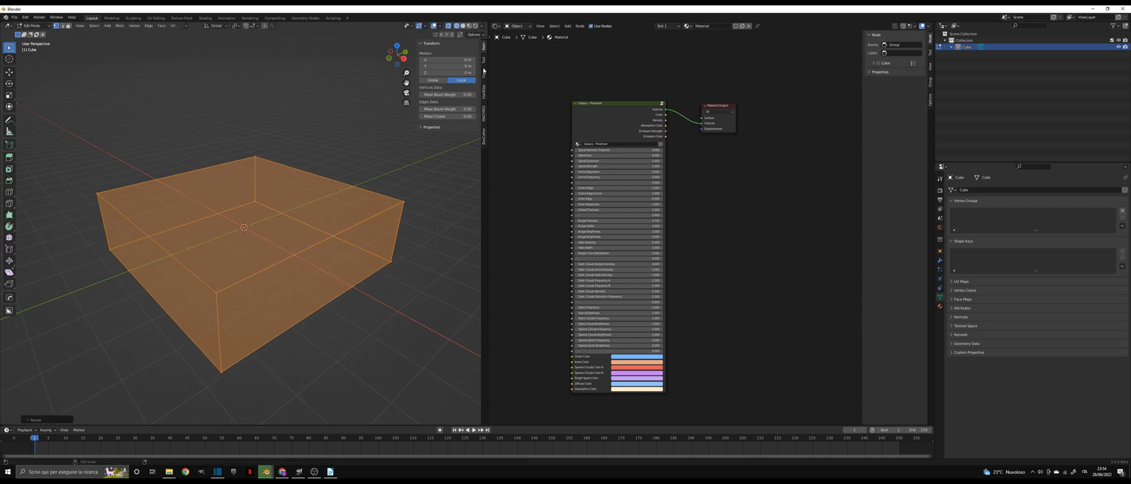
key("ctrl+z")
key("Tab")
Set the render engine to Cycles and the device to GPU Compute
left_click(939, 190)
left_click(1038, 190)
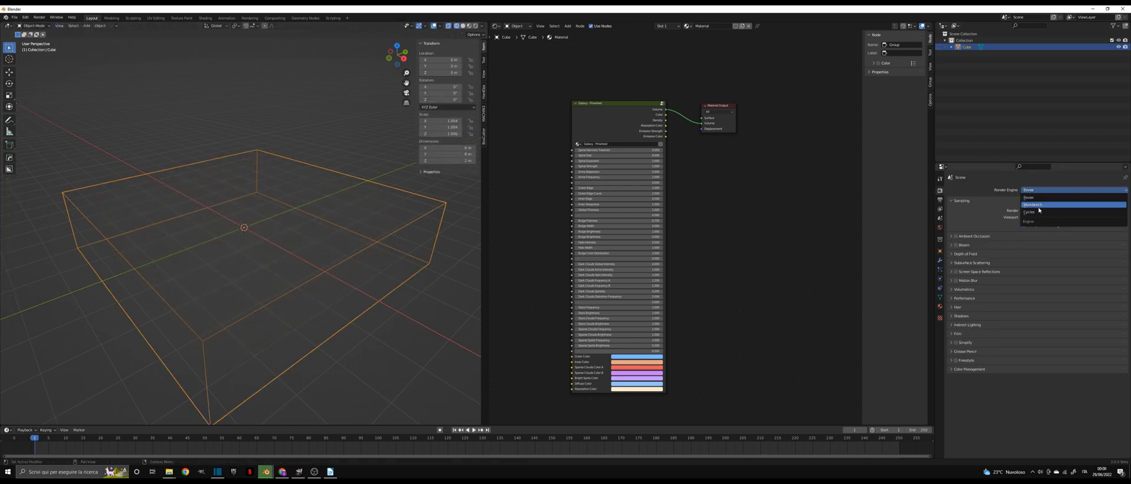
left_click(1039, 212)
left_click(1043, 206)
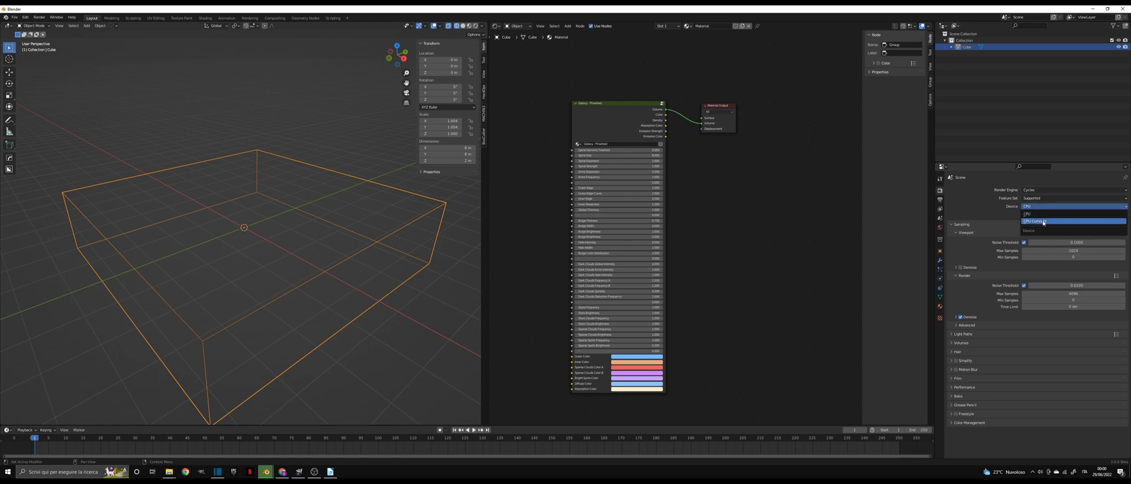
left_click(1042, 221)
Set the world background's strength to 0
left_click(940, 228)
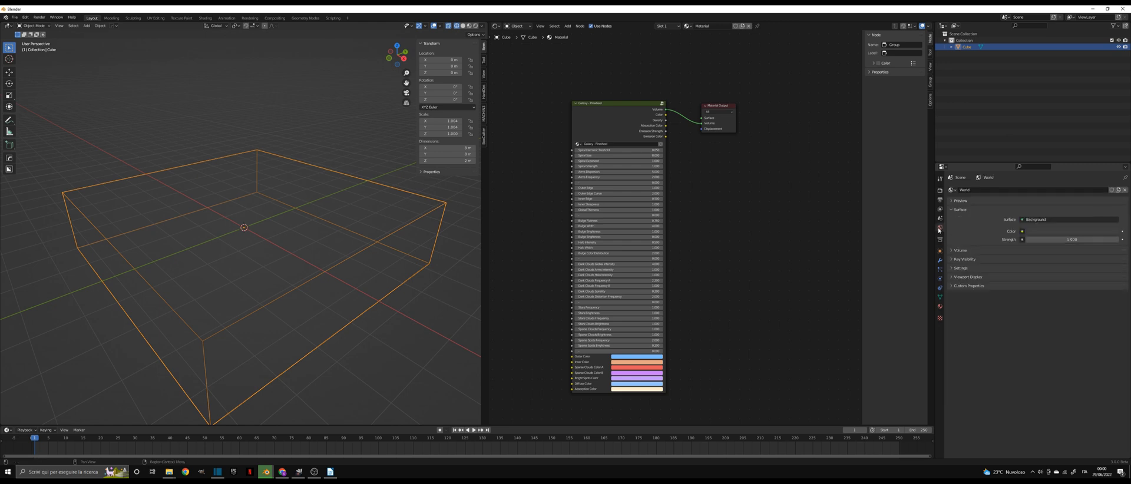
left_click(1035, 241)
type("0")
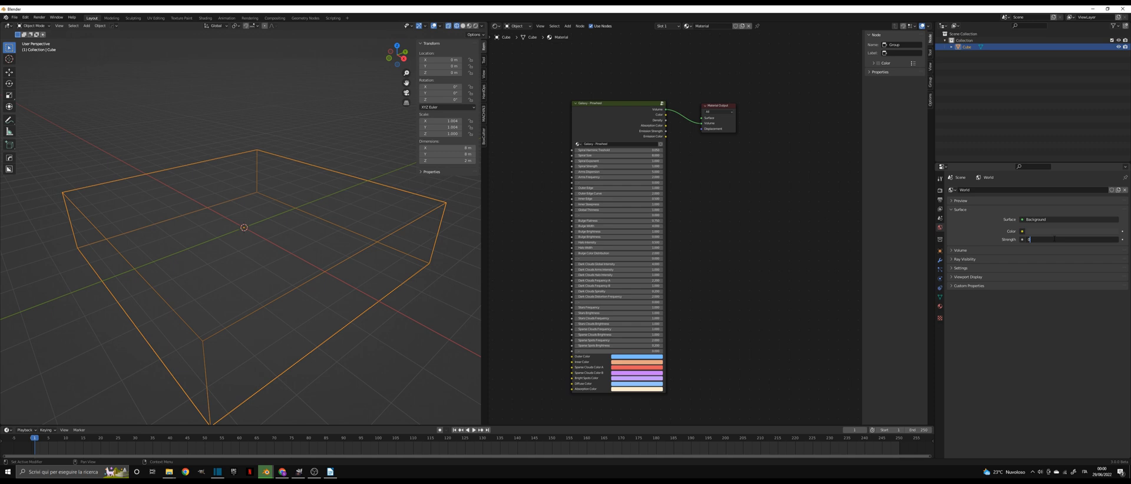
key("Return")
Set the volume step rate to 0.2 for both render and viewport
left_click(940, 191)
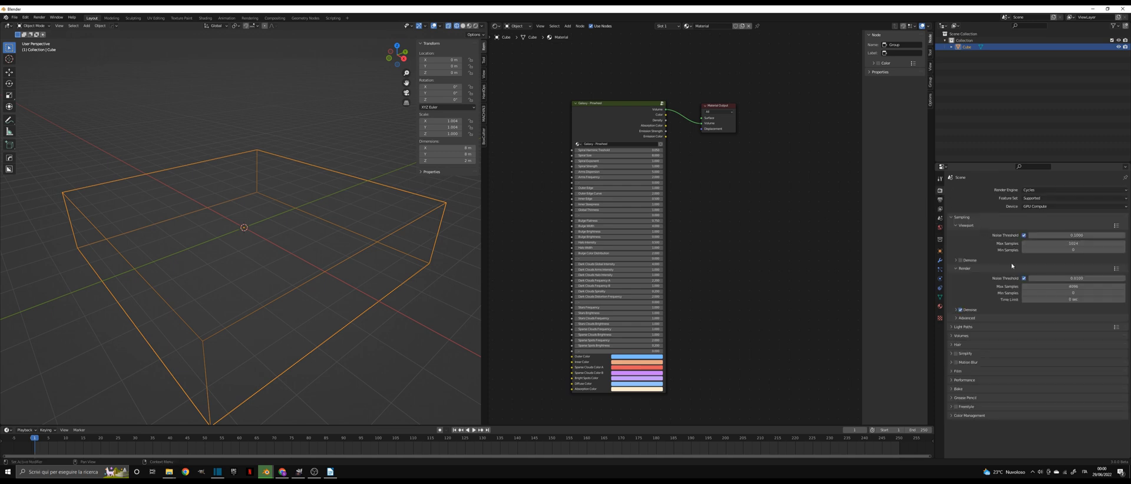
left_click(978, 337)
double_click(1025, 352)
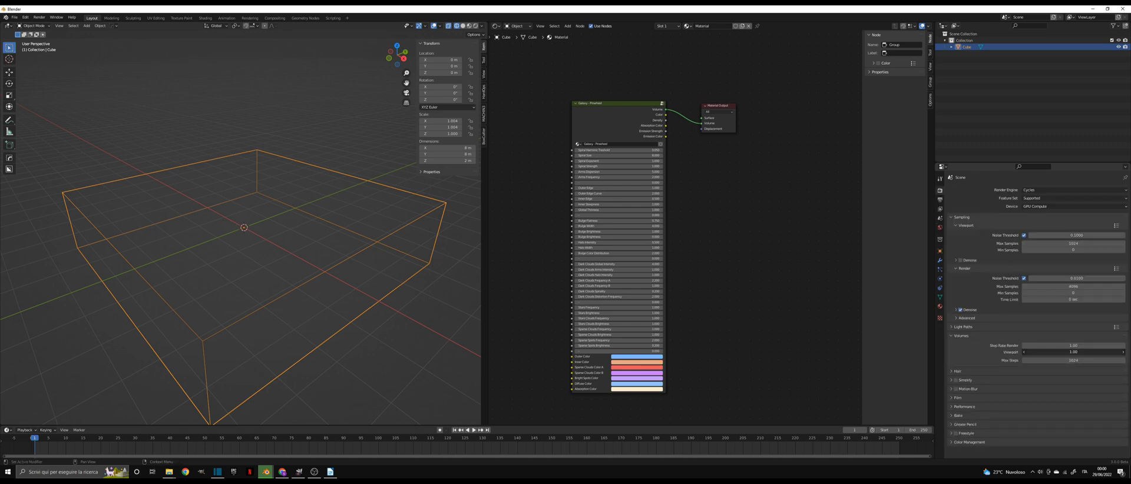
key("BackSpace")
key("shift+Tab")
type(".2")
key("Return")
Show the galaxy in rendered viewport shading, with the sidebar and the overlays hidden
left_click(475, 26)
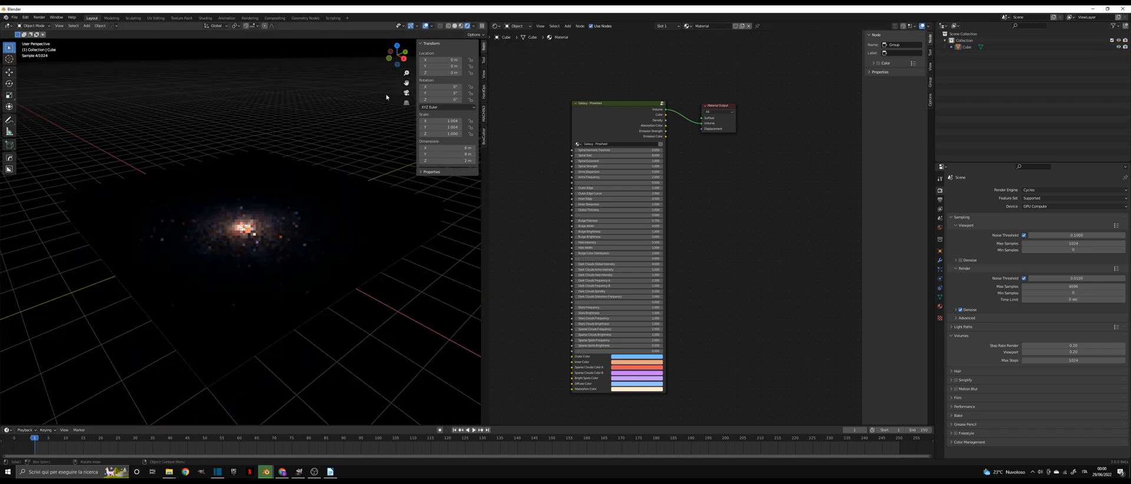
scroll(270, 227, "up", 3)
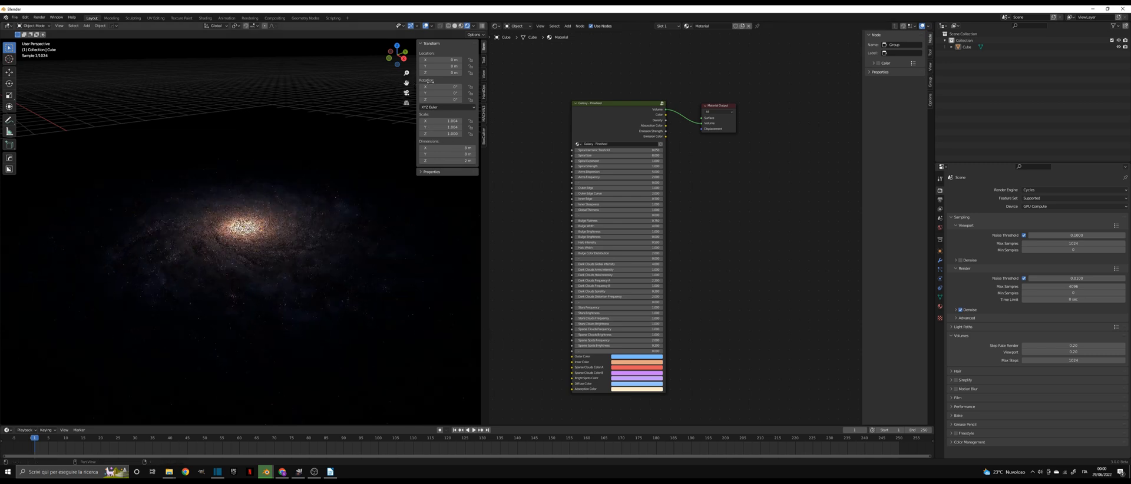
key("n")
key("shift+alt+z")
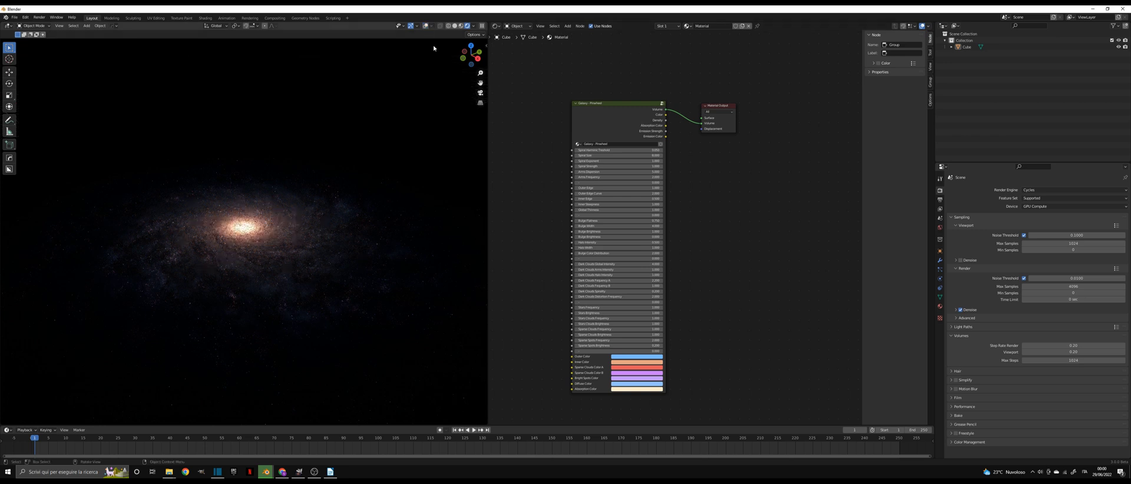